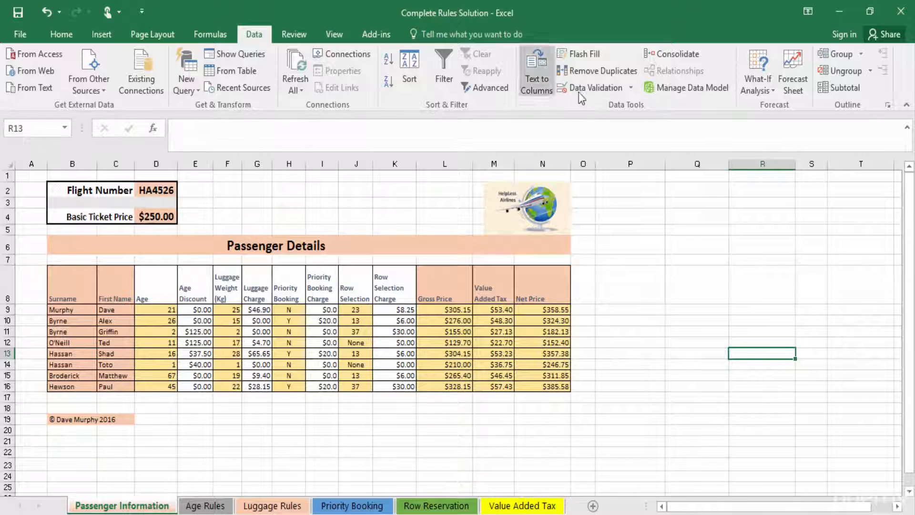
# Open data validation and look through its Settings, Input Message and Error Alert tabs without changing anything
pyautogui.click(598, 89)
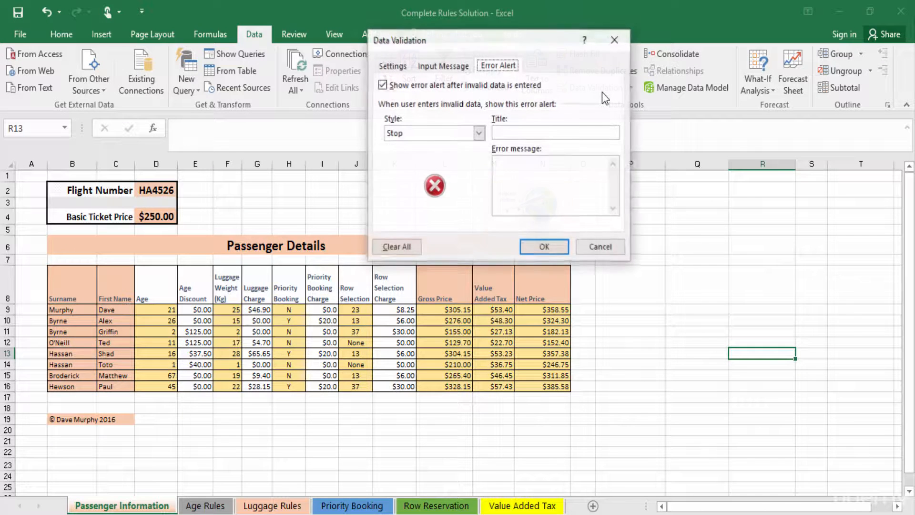
pyautogui.click(393, 67)
pyautogui.click(423, 66)
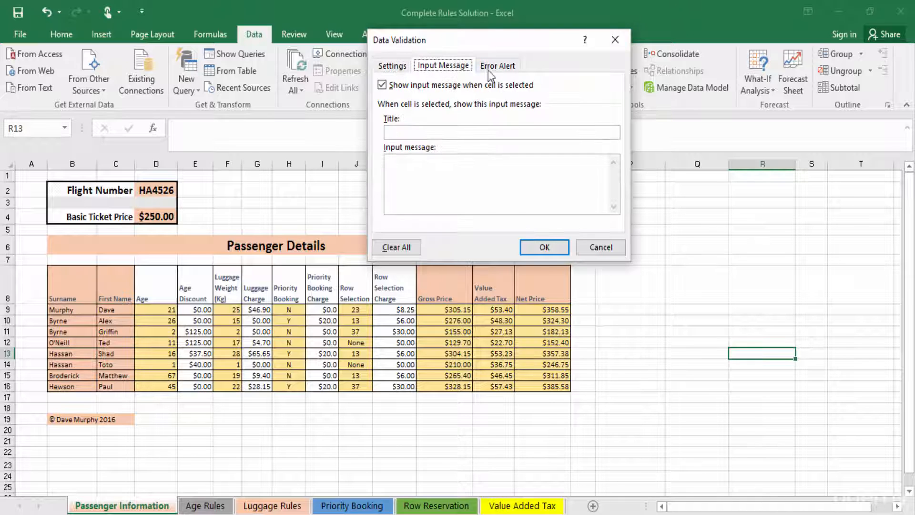
pyautogui.click(499, 70)
pyautogui.click(390, 70)
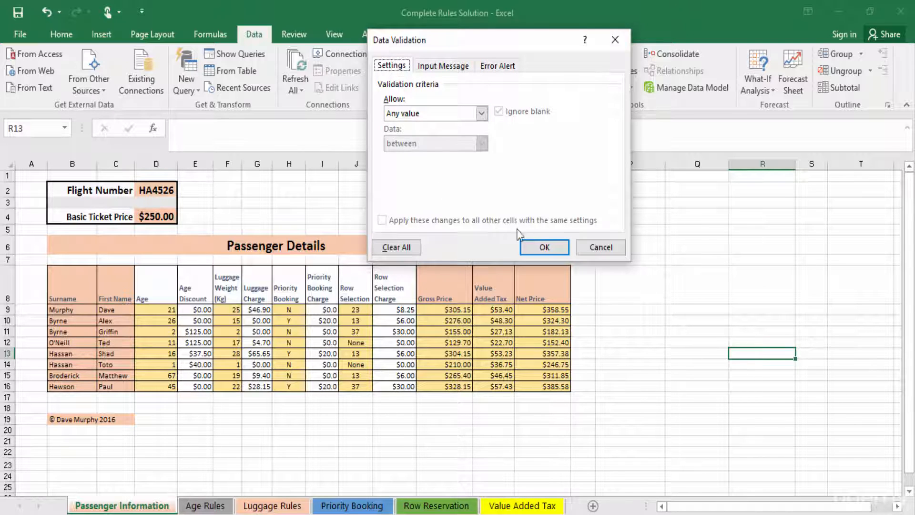
pyautogui.click(599, 248)
# Select the Age cells of the passenger table and set their validation to allow whole numbers
pyautogui.moveTo(167, 310); pyautogui.dragTo(155, 379)
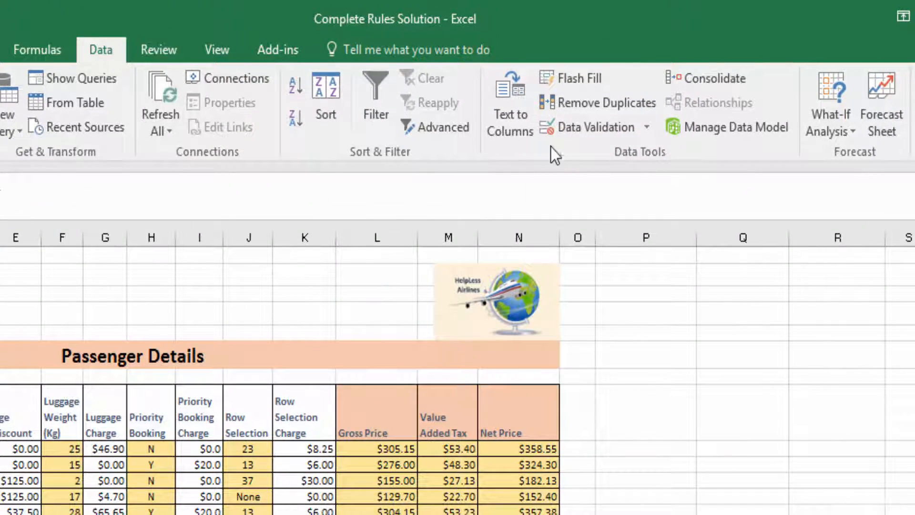
pyautogui.click(609, 128)
pyautogui.click(374, 96)
pyautogui.click(429, 94)
pyautogui.click(312, 98)
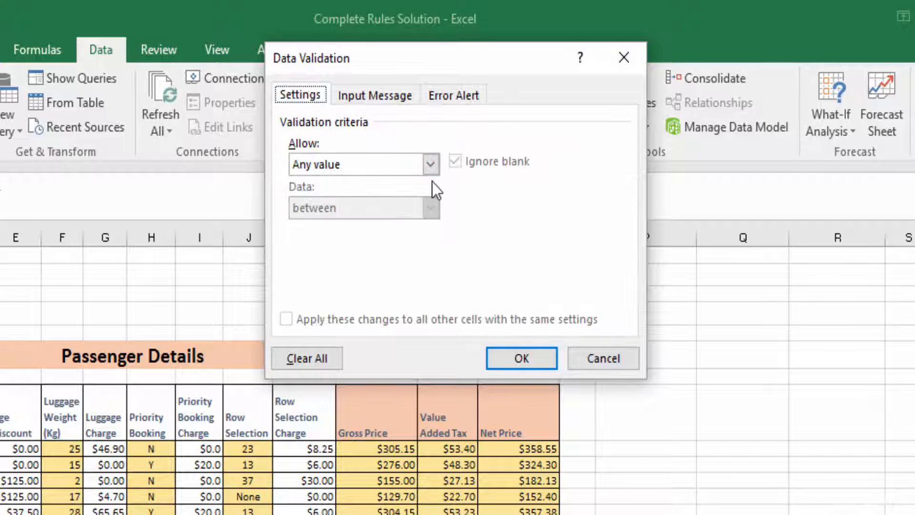
pyautogui.click(430, 165)
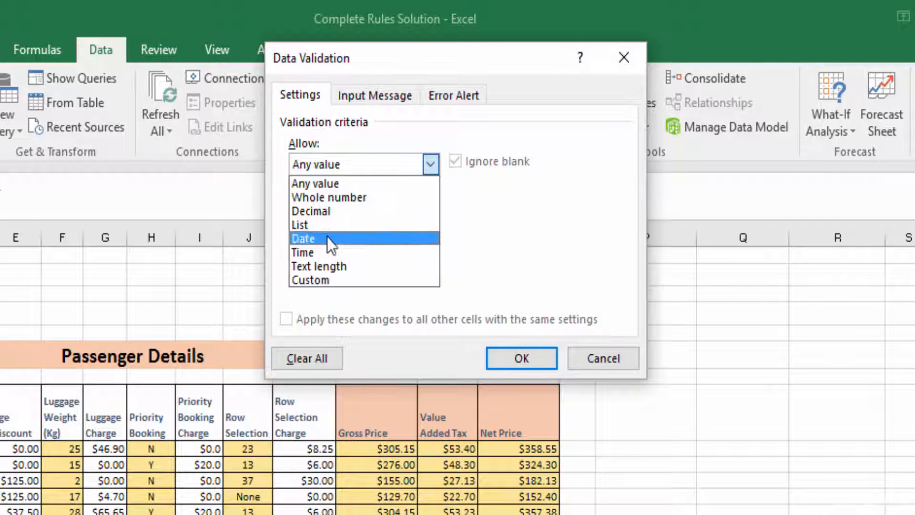
pyautogui.click(335, 198)
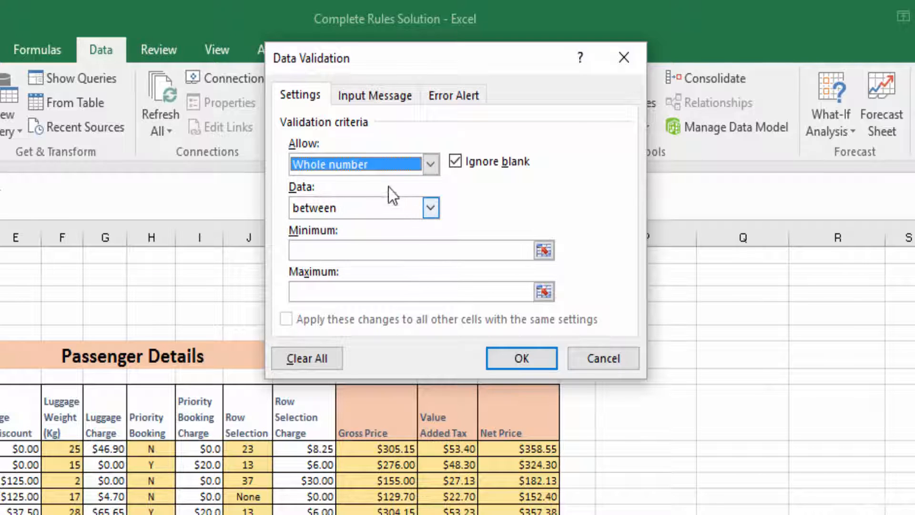
# Set the whole-number rule to between a minimum of 1 and a maximum of 90
pyautogui.click(429, 209)
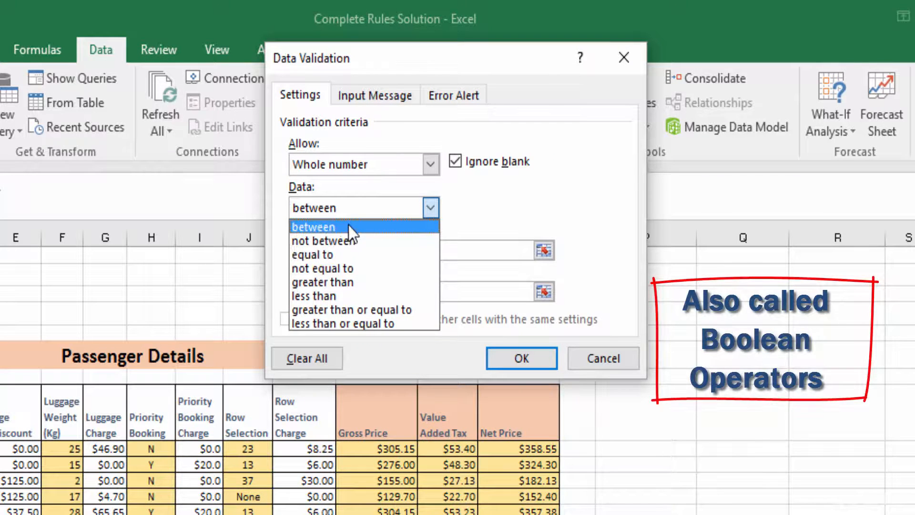
pyautogui.click(430, 211)
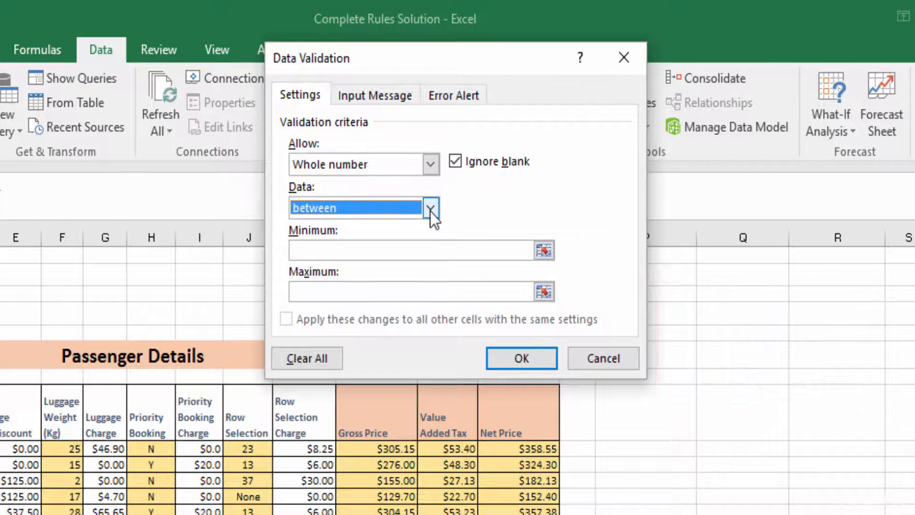
pyautogui.click(381, 249)
pyautogui.write('1')
pyautogui.click(339, 284)
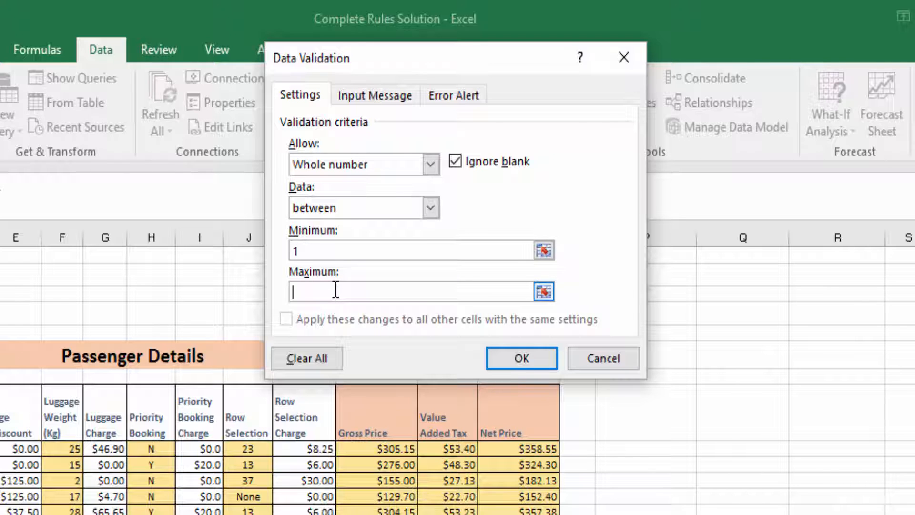
pyautogui.write('90')
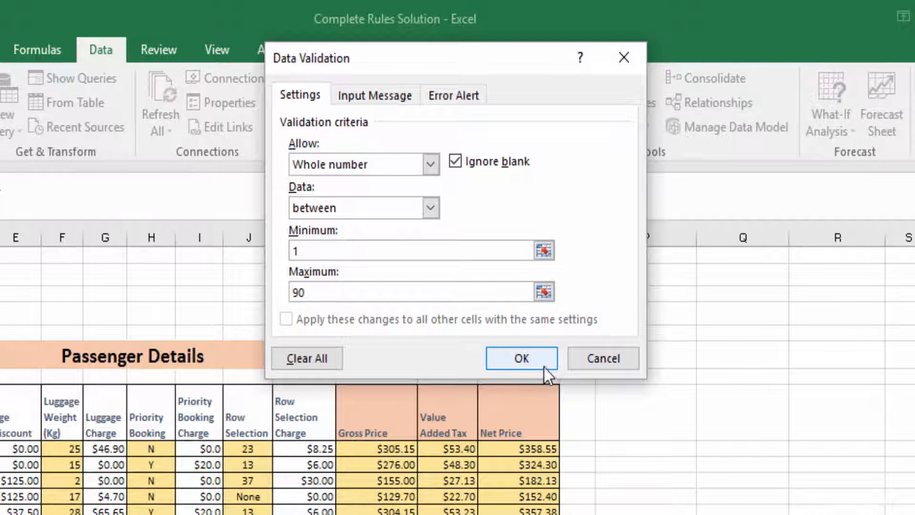
# Give the validation input message the title Age Range
pyautogui.click(383, 100)
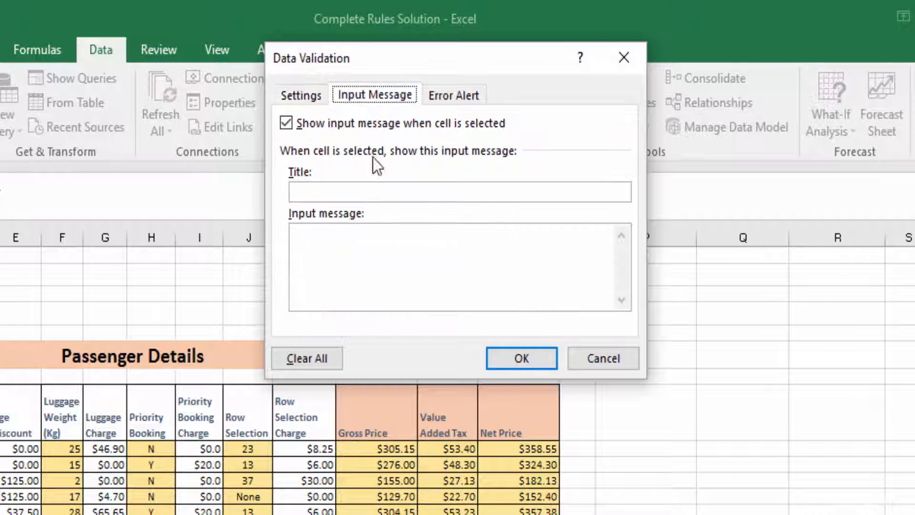
pyautogui.click(365, 193)
pyautogui.write('Age Ran')
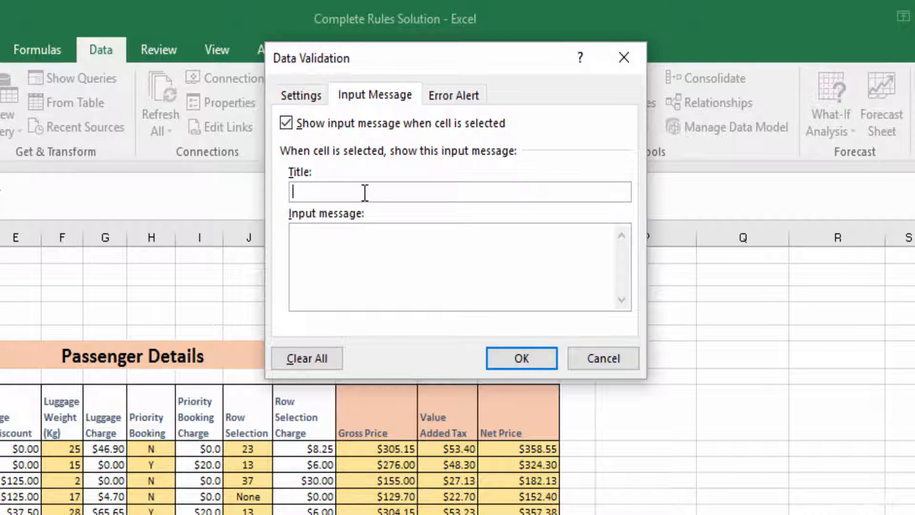
pyautogui.write('ge')
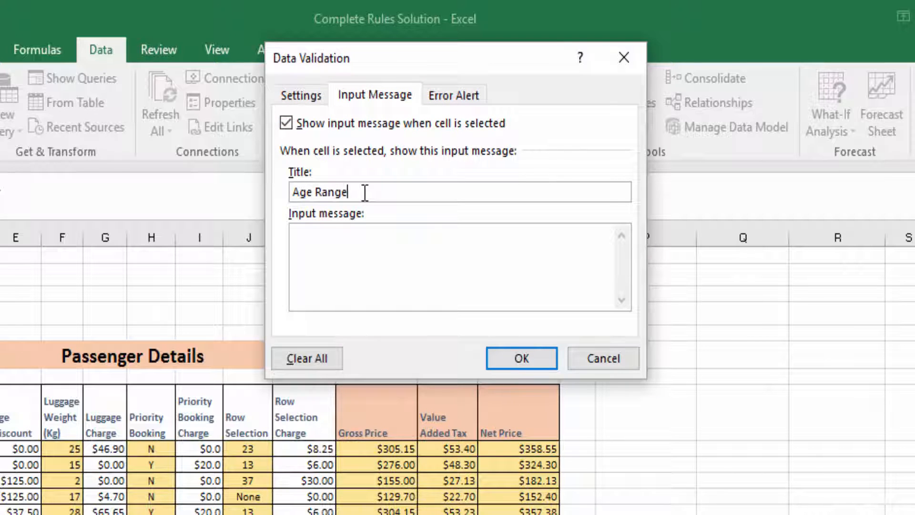
# Enter the input message text Enter an age between 1 and 90
pyautogui.click(329, 239)
pyautogui.write('Enter an age betwee')
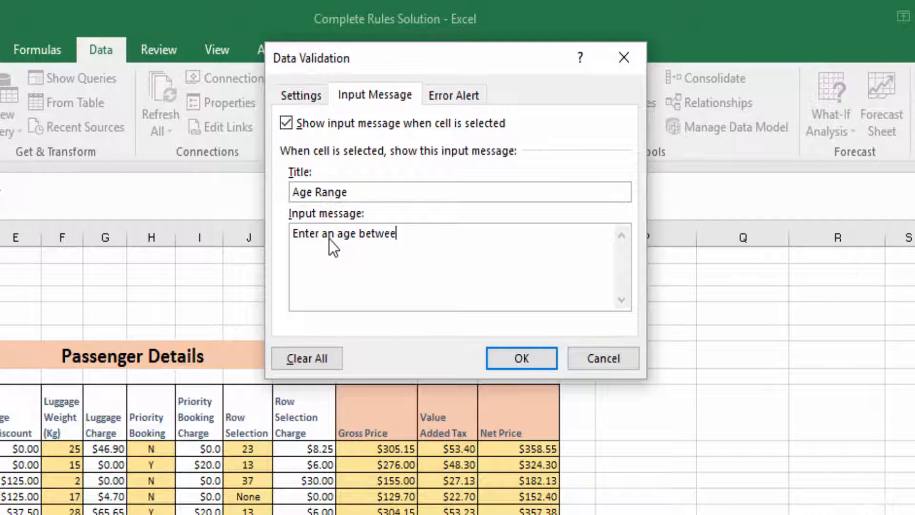
pyautogui.write('n 1 and 90')
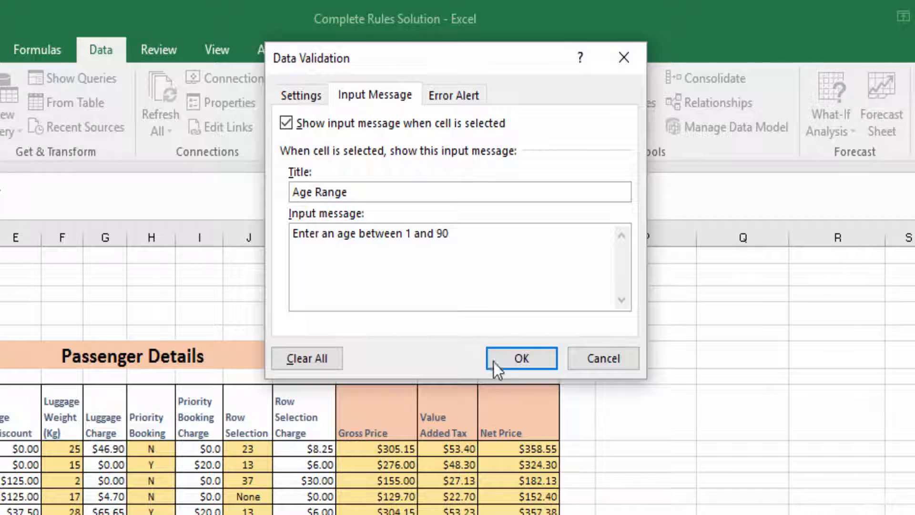
# Keep the error alert style as Stop and title the alert Age Error
pyautogui.click(467, 104)
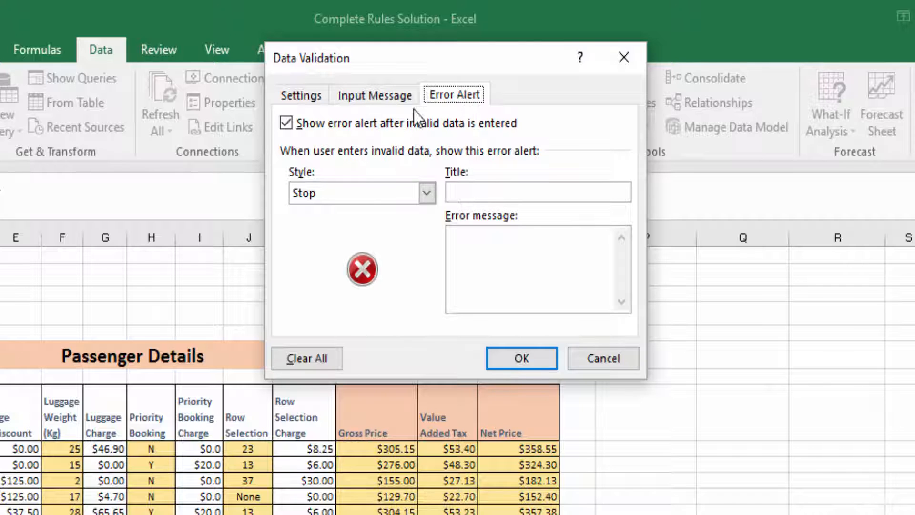
pyautogui.click(424, 193)
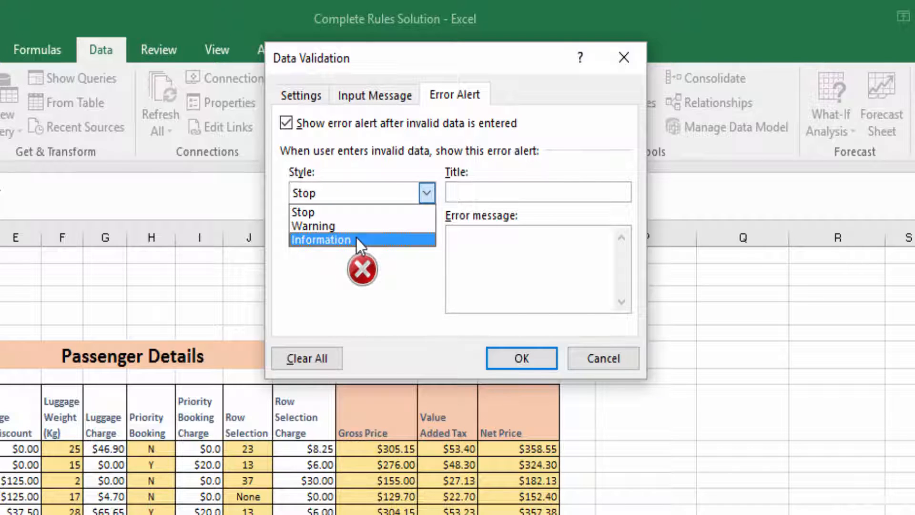
pyautogui.click(334, 191)
pyautogui.click(526, 191)
pyautogui.write('Age Error')
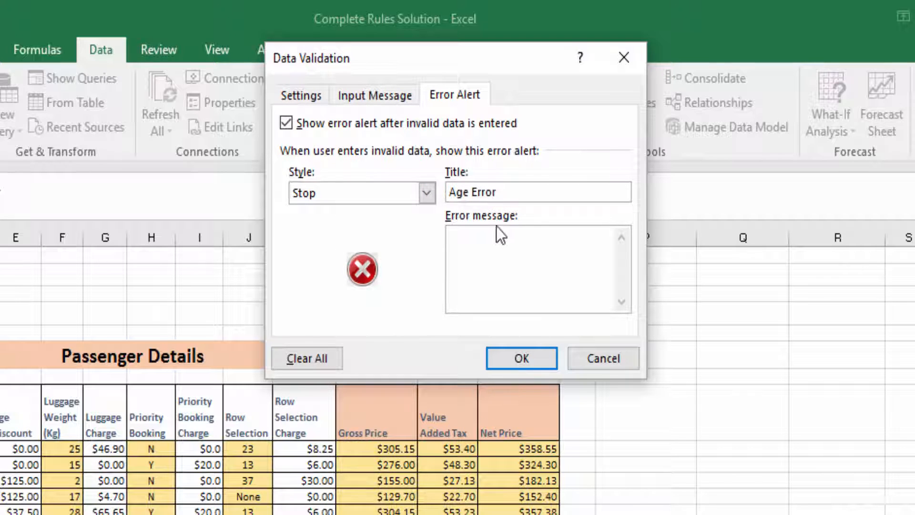
# Enter the error alert message Medical Certification Required
pyautogui.click(491, 241)
pyautogui.write('Medical Ce')
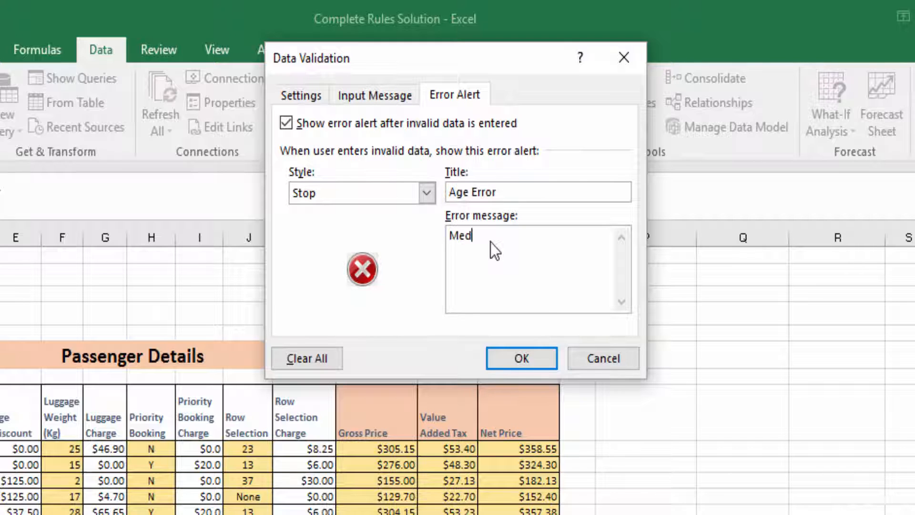
pyautogui.write('rtifiation.Required')
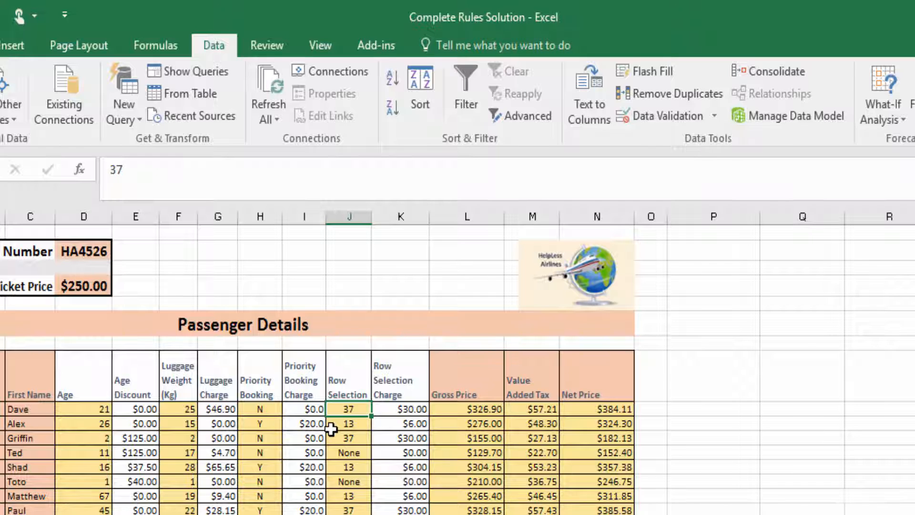
# Restrict the Row Selection cells to a list with source 13,23,37
pyautogui.moveTo(339, 409); pyautogui.dragTo(346, 509)
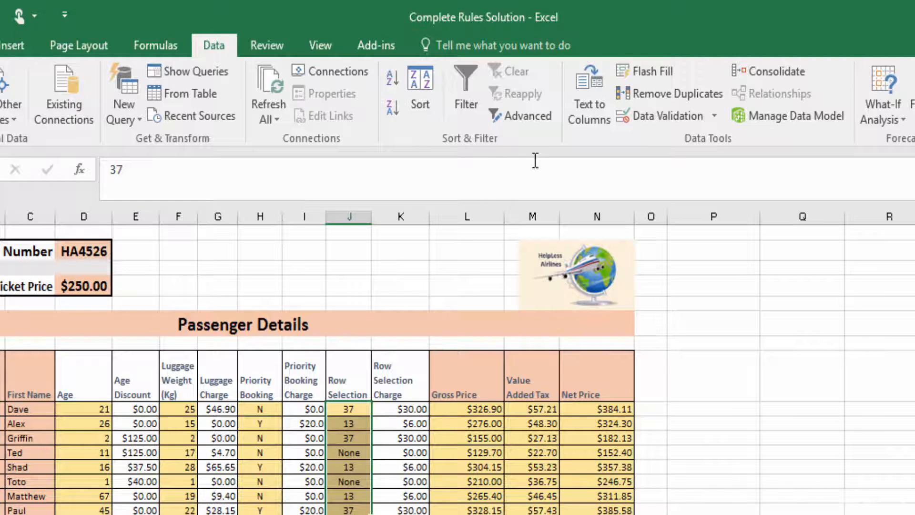
pyautogui.click(662, 117)
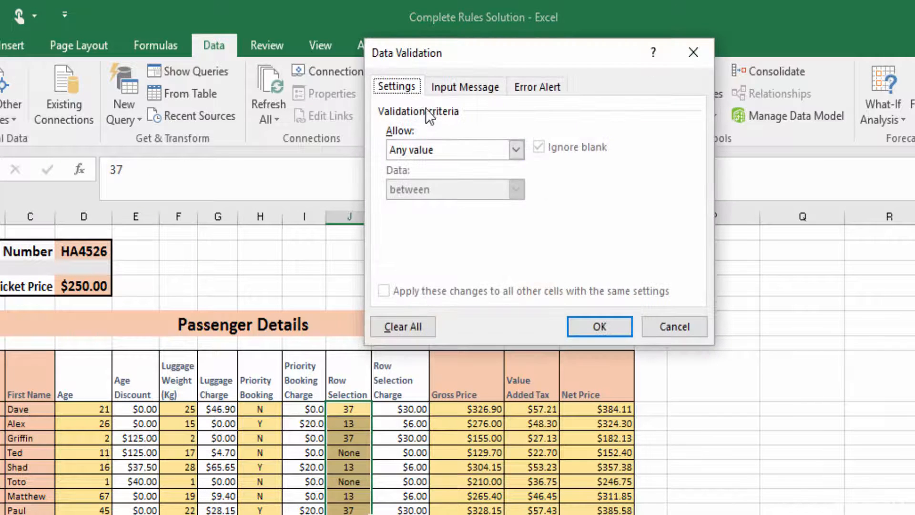
pyautogui.click(516, 150)
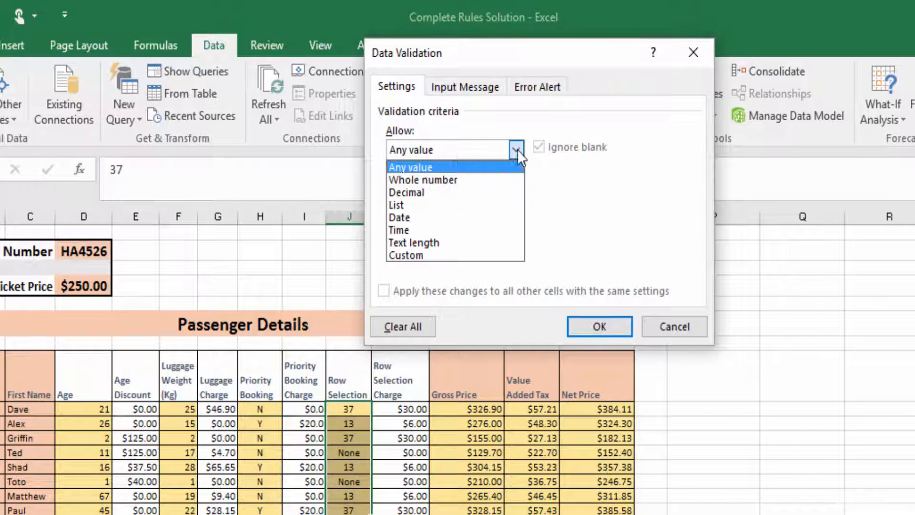
pyautogui.click(405, 205)
pyautogui.click(411, 226)
pyautogui.write('13,23,37')
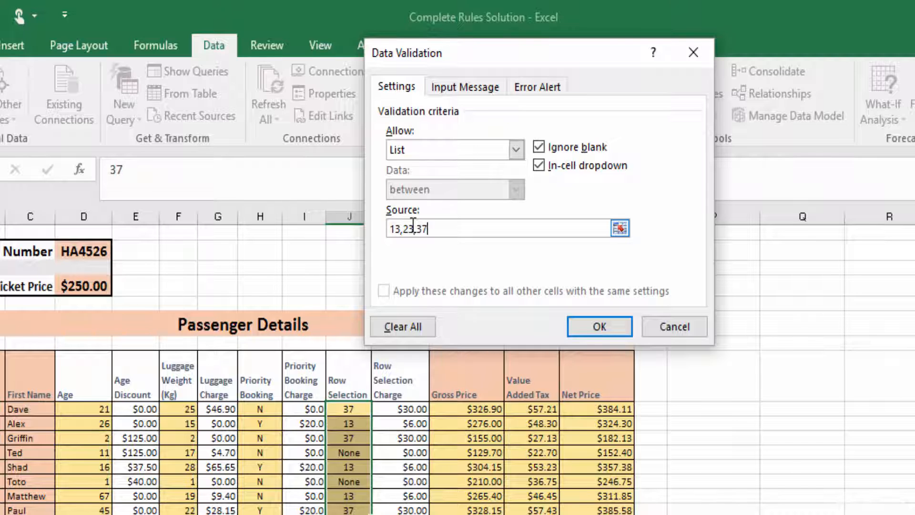
pyautogui.click(591, 333)
# Check the in-cell dropdown on the first Row Selection cell and review its list validation settings
pyautogui.click(378, 409)
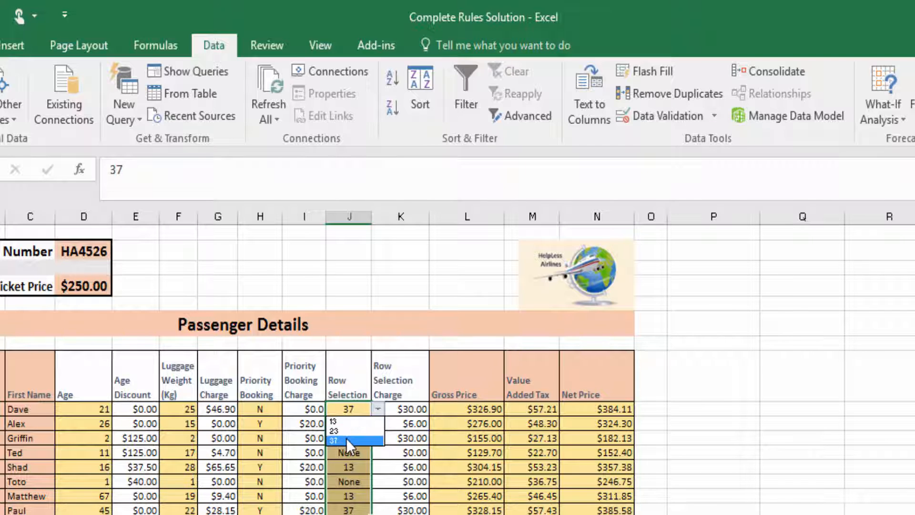
pyautogui.click(378, 408)
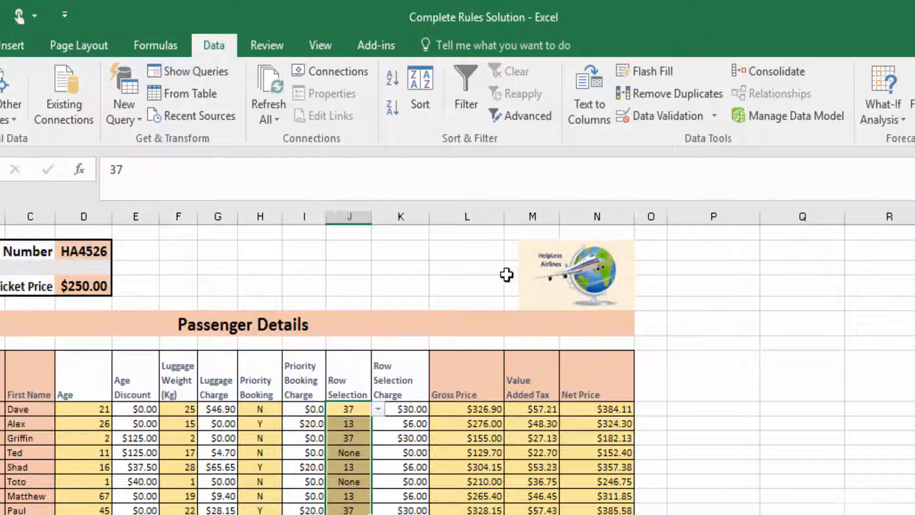
pyautogui.click(664, 116)
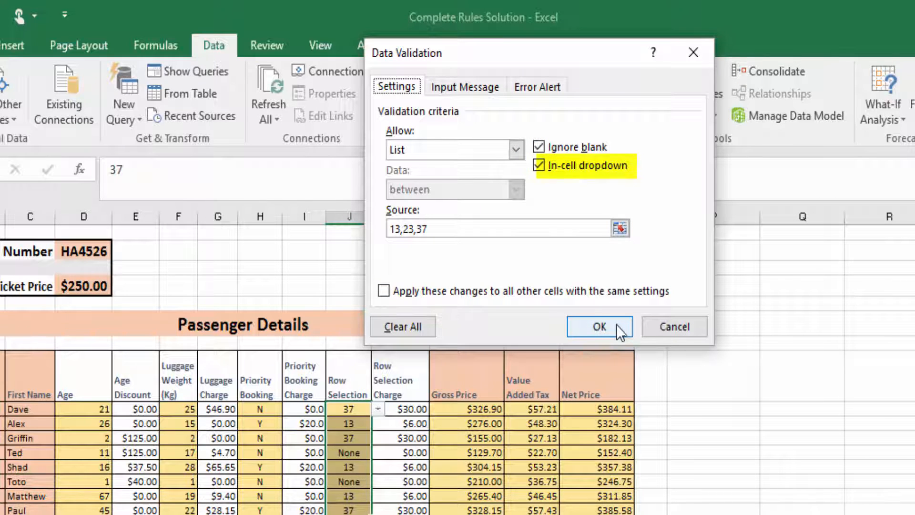
pyautogui.click(599, 326)
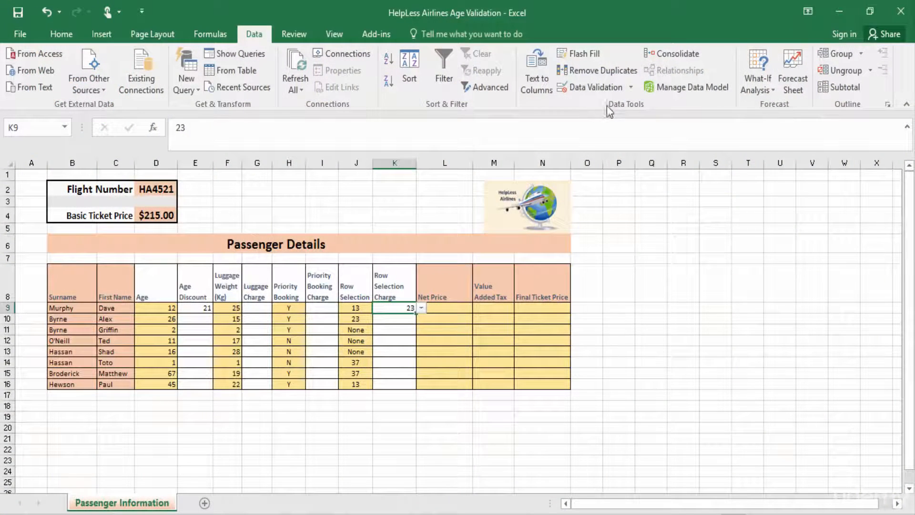
# Clear all data validation from the selected Row Selection Charge cell K9
pyautogui.click(631, 87)
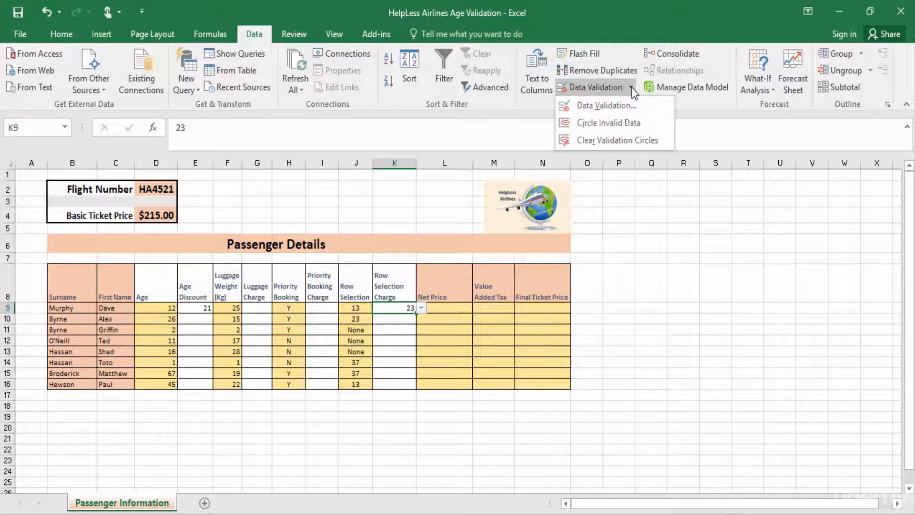
pyautogui.click(615, 105)
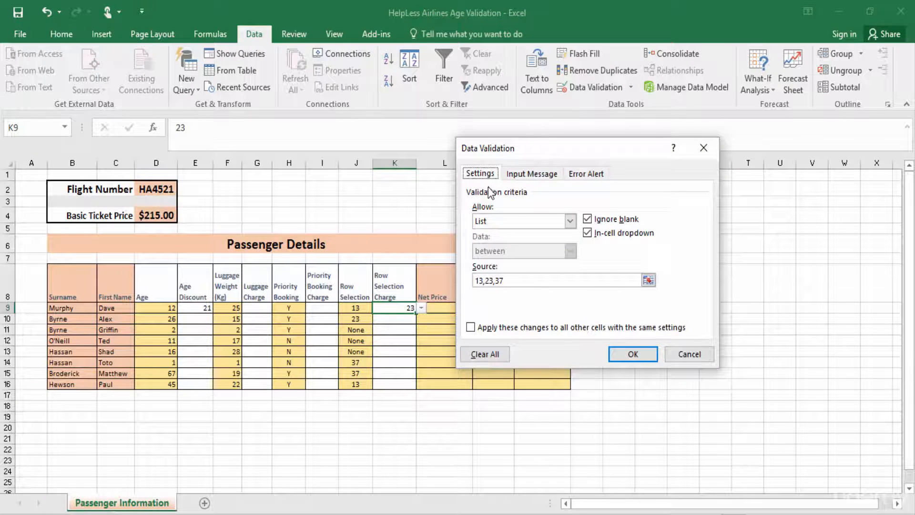
pyautogui.click(476, 355)
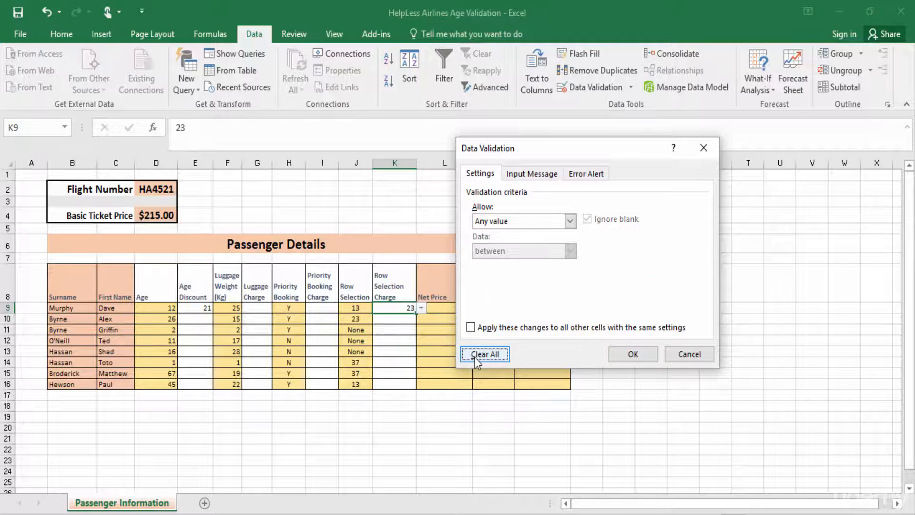
pyautogui.click(633, 355)
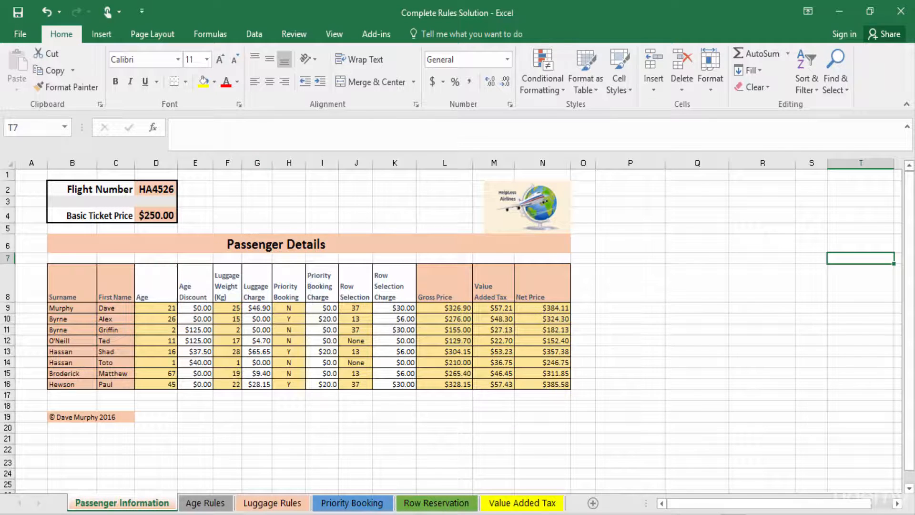
# Select every cell on the sheet that has data validation
pyautogui.click(828, 90)
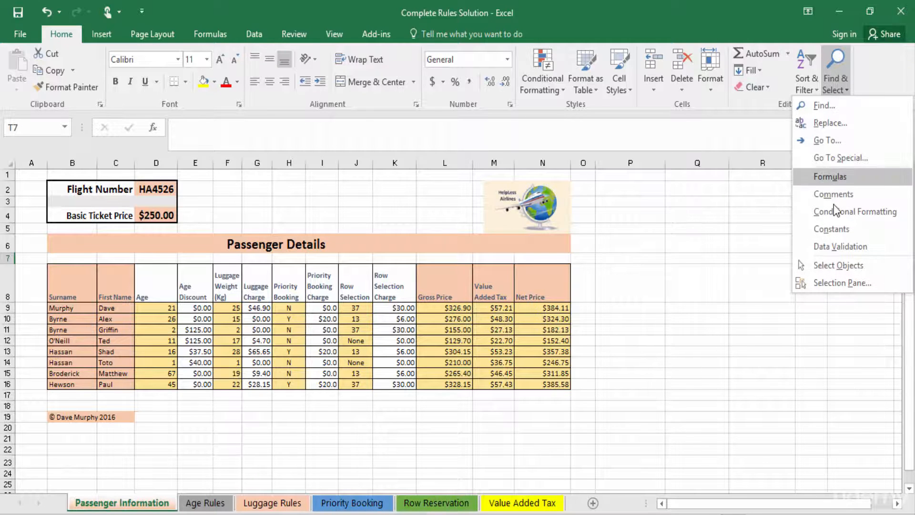
pyautogui.click(838, 246)
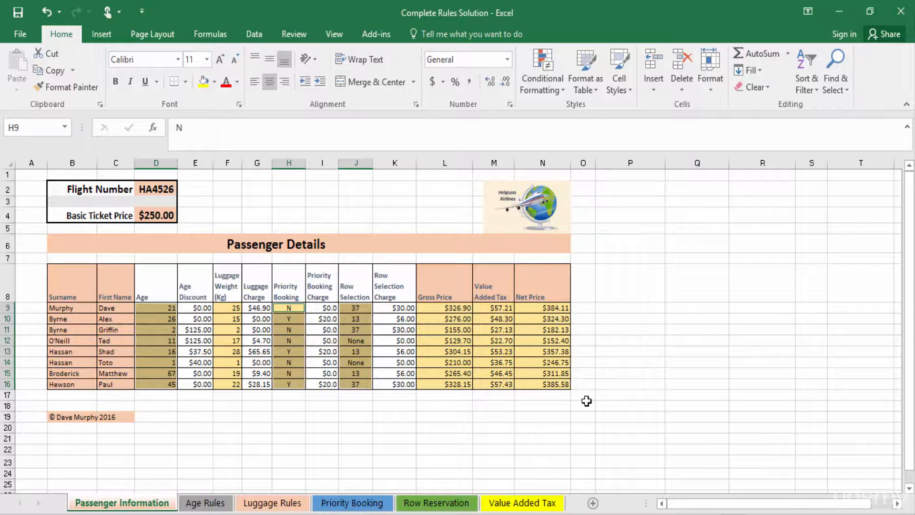